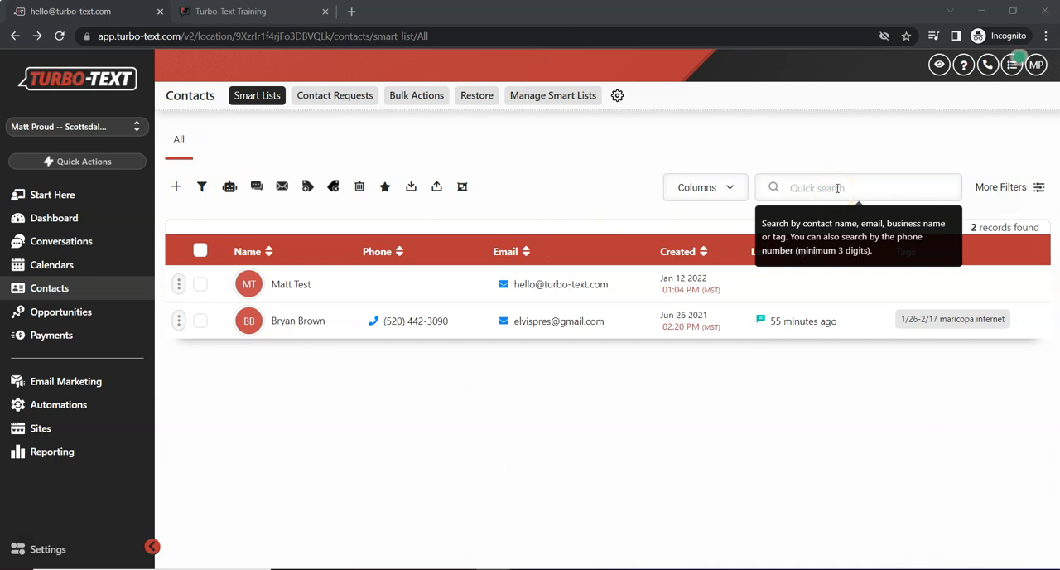
left_click(836, 188)
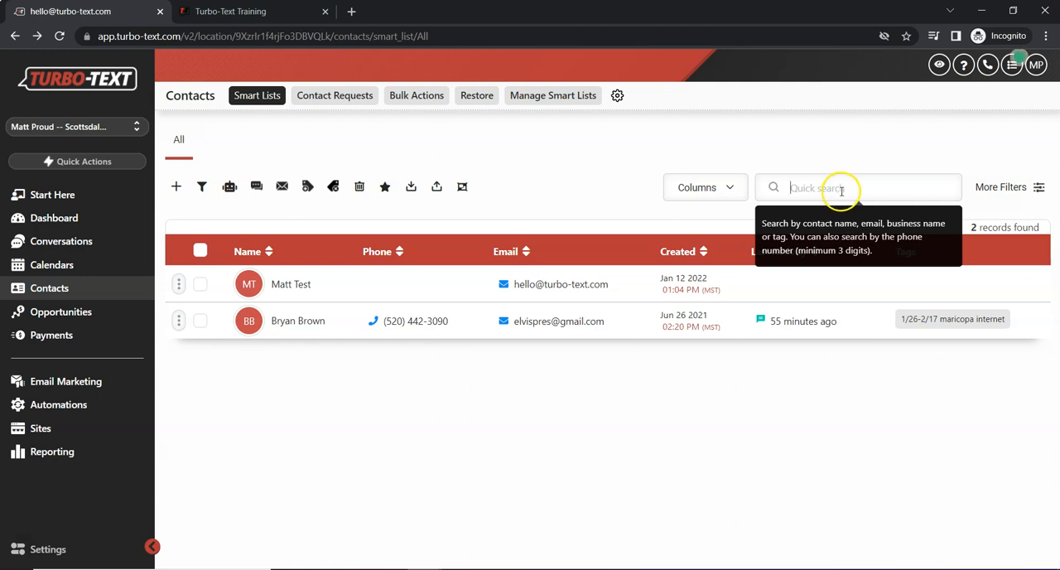
left_click(841, 189)
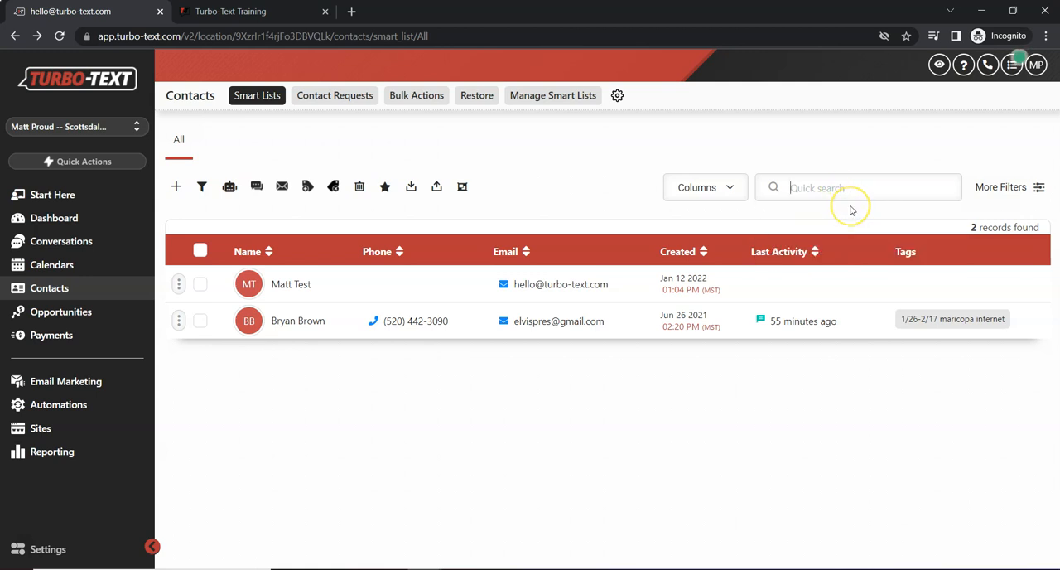
type("1")
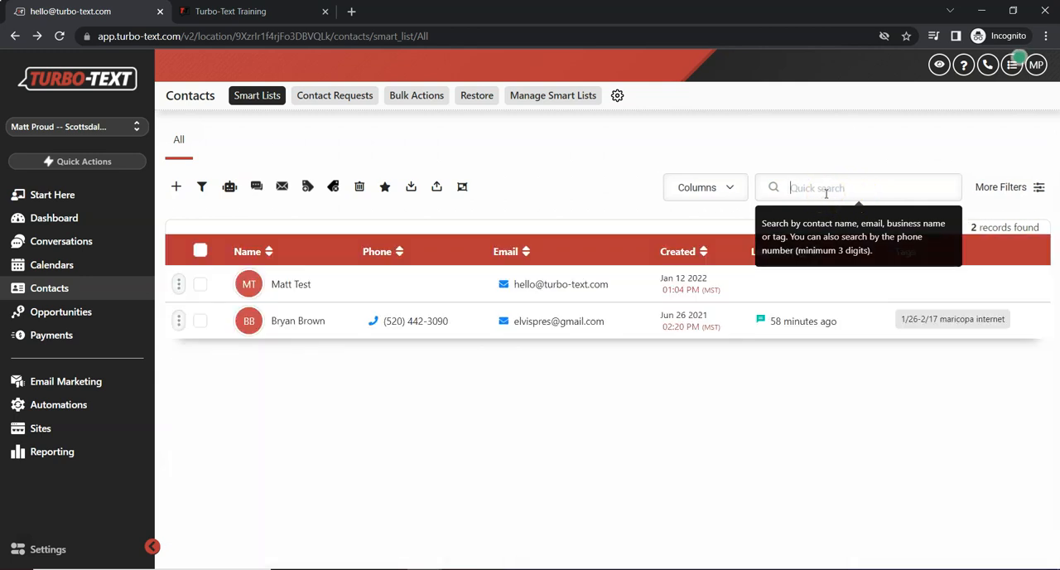
- Filter the contacts to those whose tag is "1/8-6/25 maricopa instants", and remove the filter again
left_click(1013, 189)
left_click(945, 270)
type("tag")
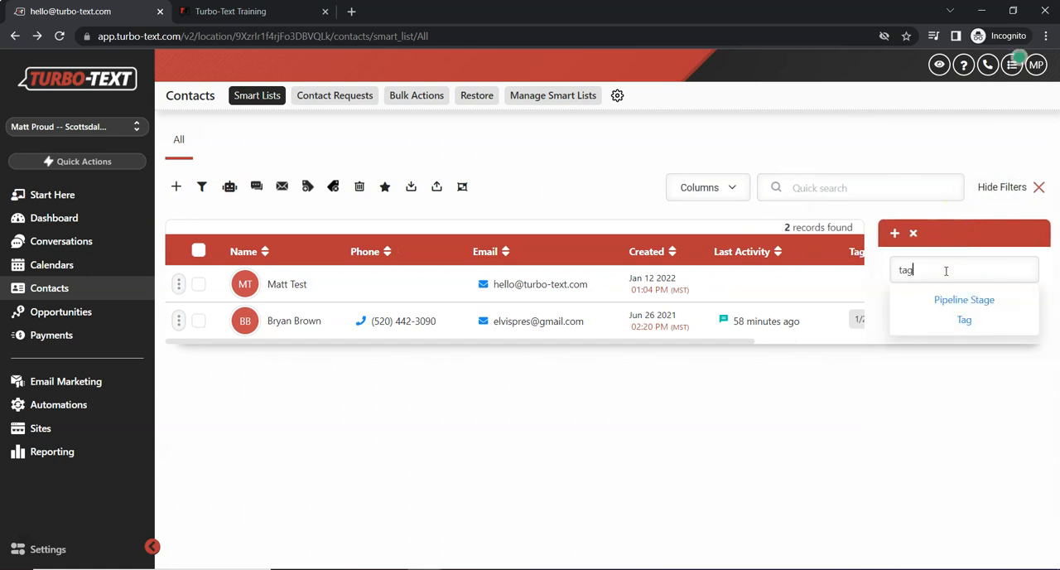
left_click(963, 322)
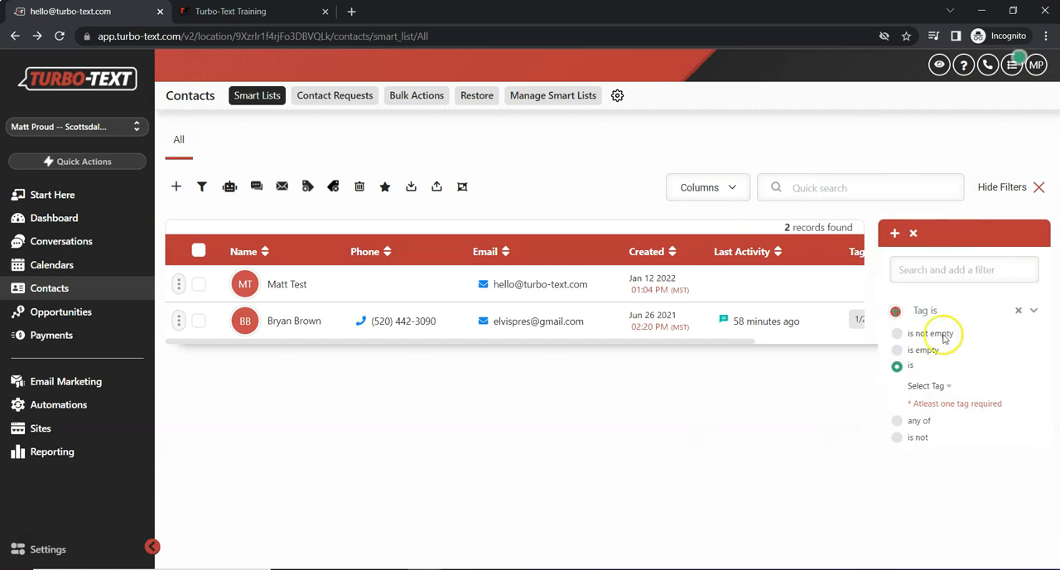
left_click(928, 386)
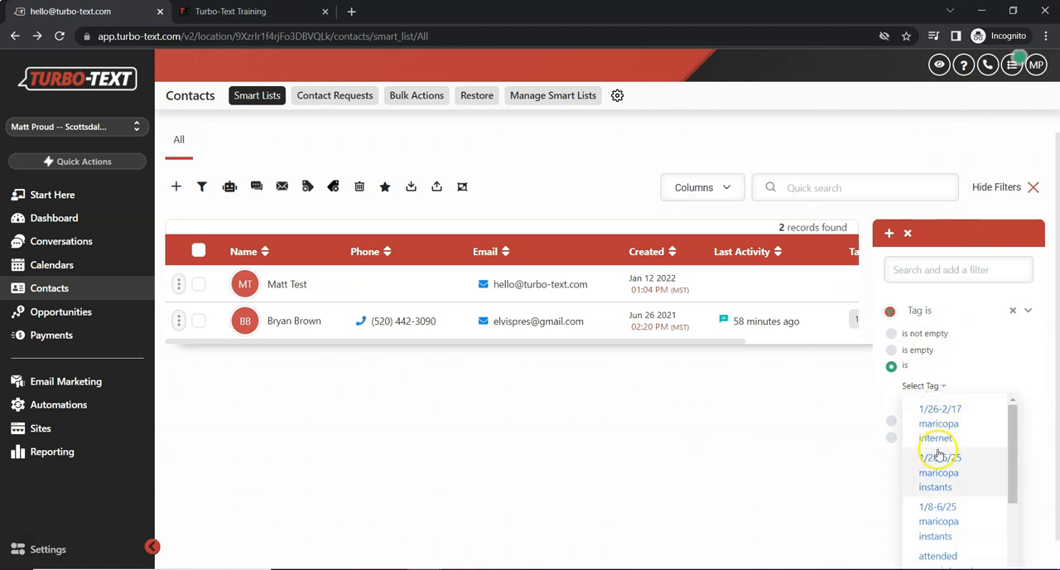
scroll(931, 455, "down", 3)
scroll(940, 437, "up", 2)
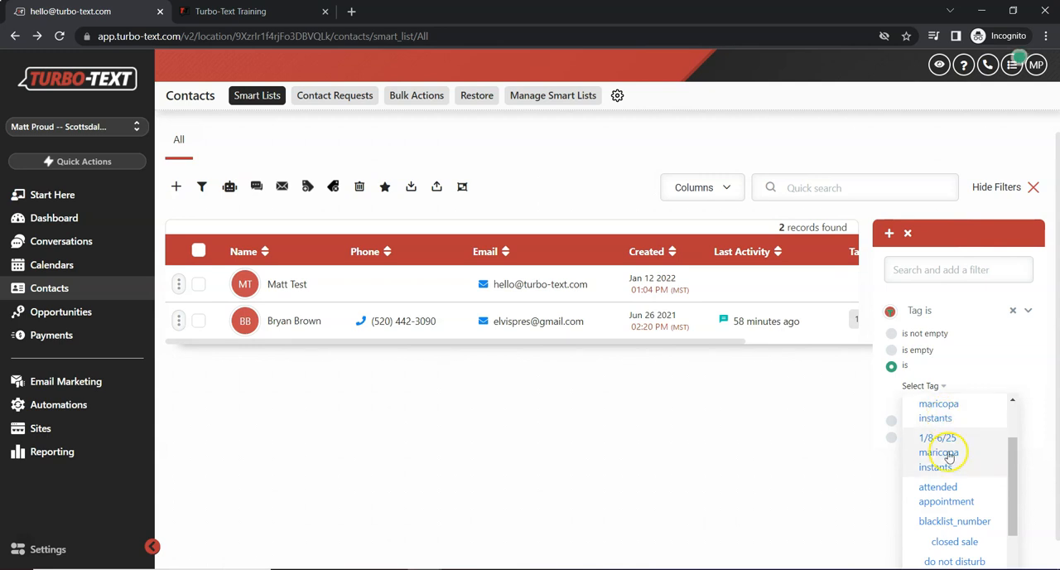
left_click(949, 458)
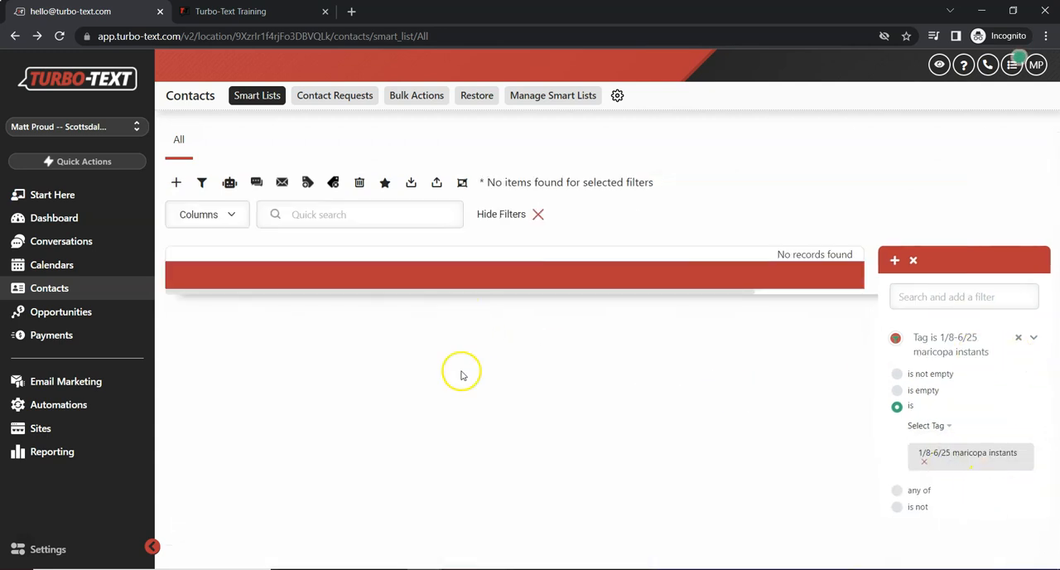
left_click(1018, 338)
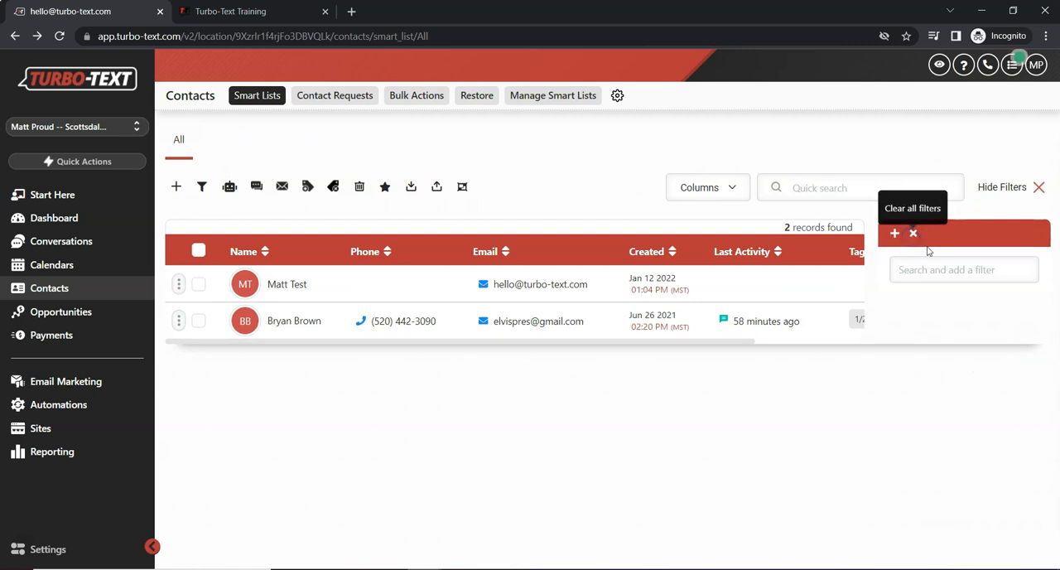
- Select all contacts and start adding them to the campaign "Campaign - Instant/New/1 Mo/3 Mo Internet Campaign"
left_click(198, 251)
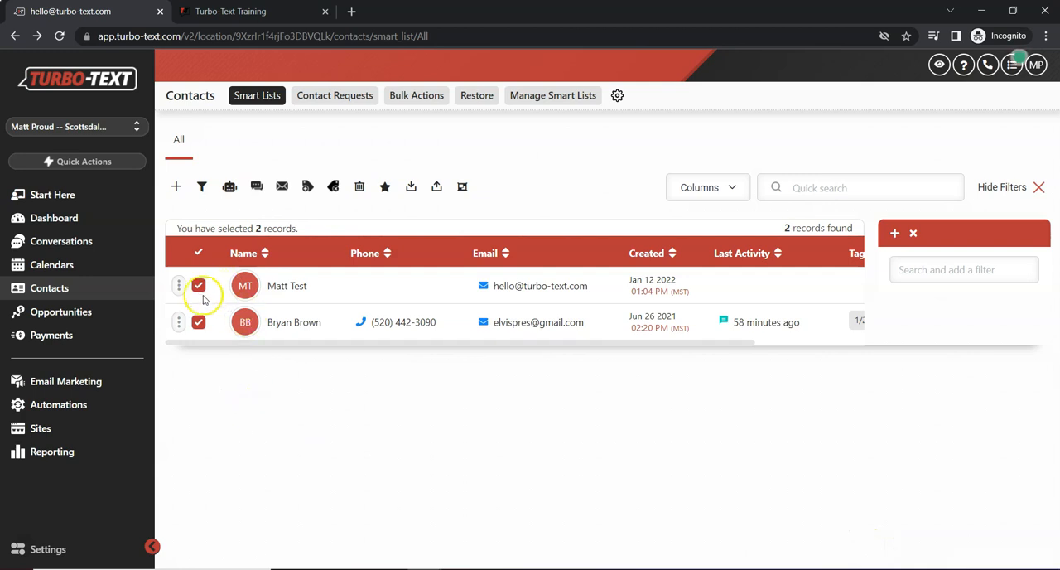
left_click(230, 187)
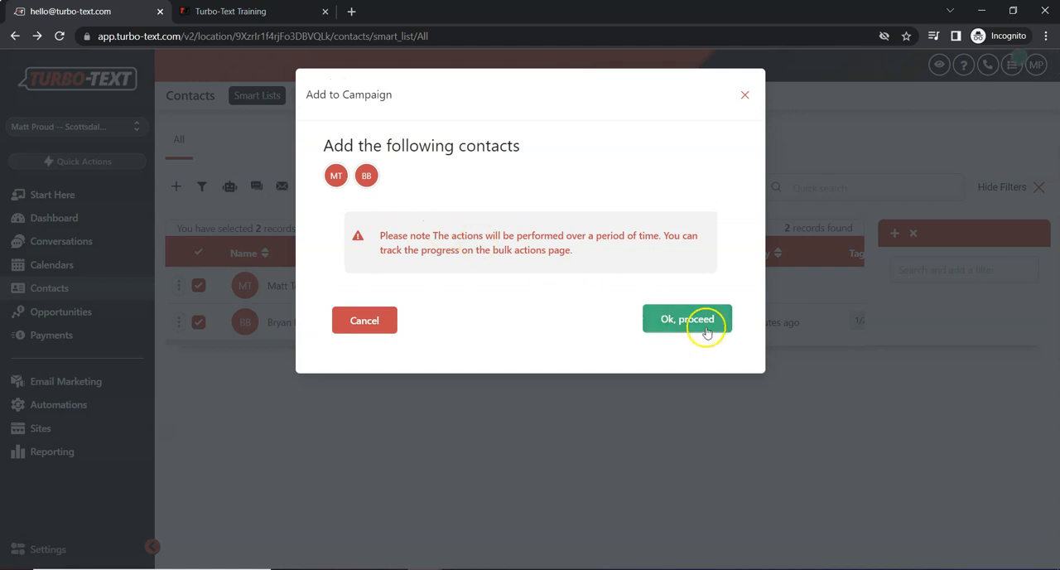
left_click(687, 319)
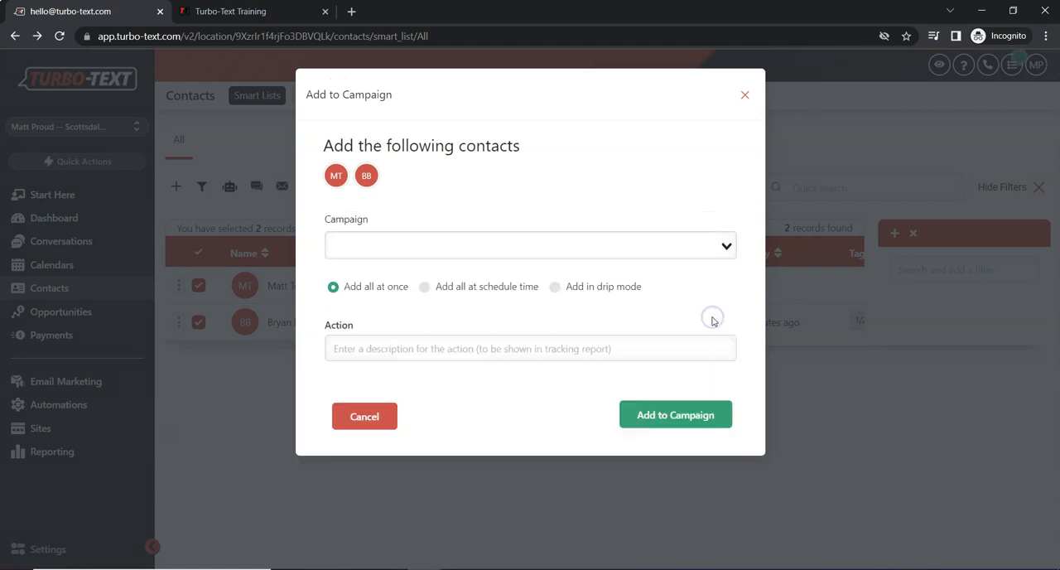
left_click(369, 247)
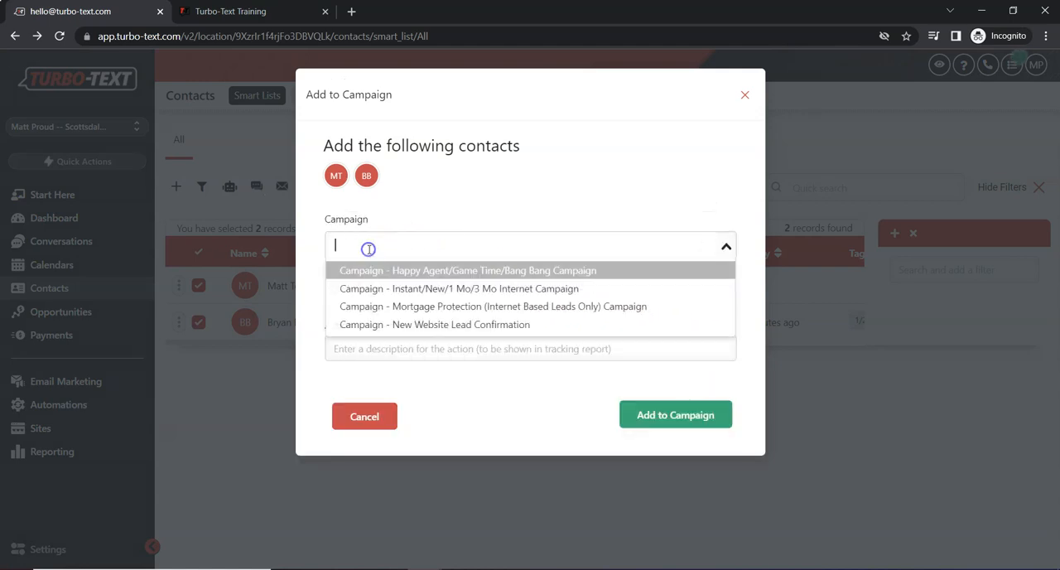
left_click(421, 290)
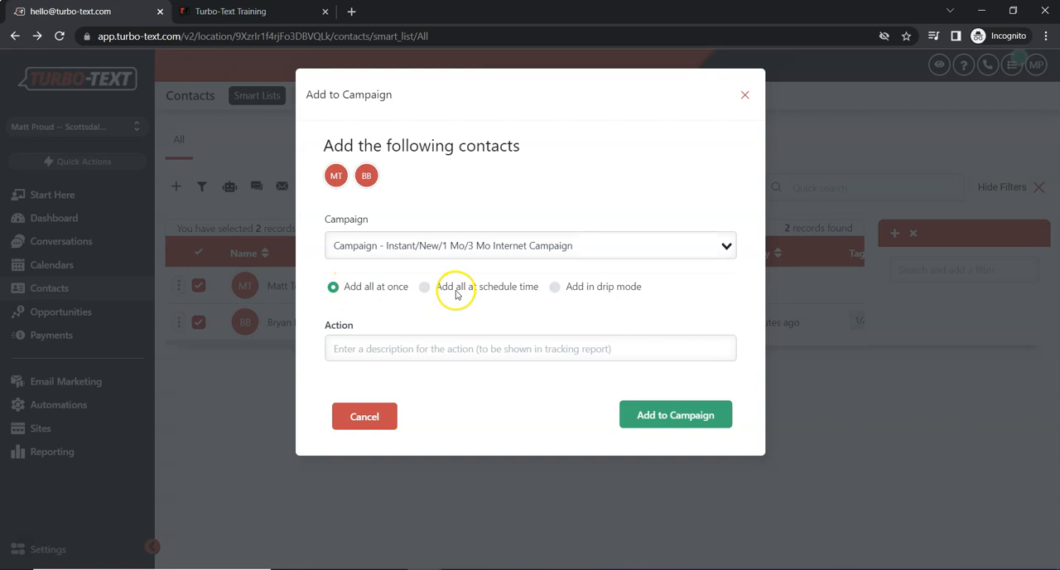
- Switch to adding the contacts in drip mode and review its start date, batch quantity and repeat interval options
left_click(557, 290)
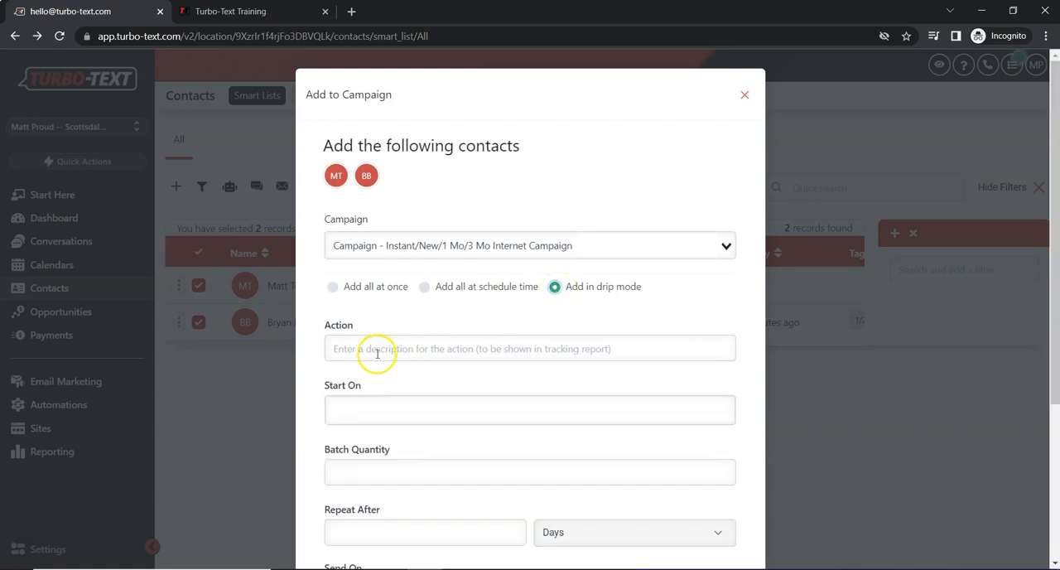
left_click(370, 409)
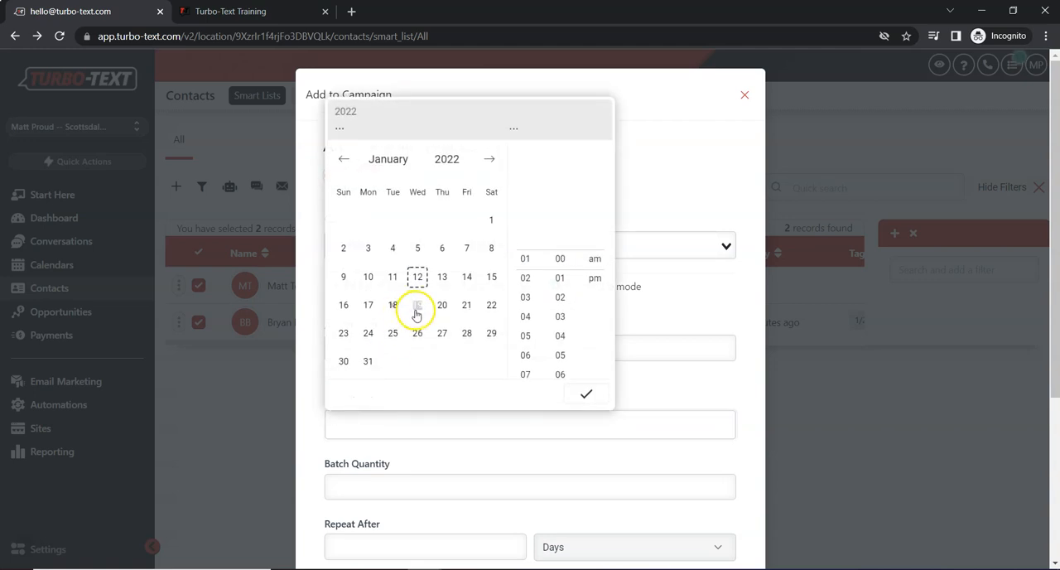
left_click(377, 461)
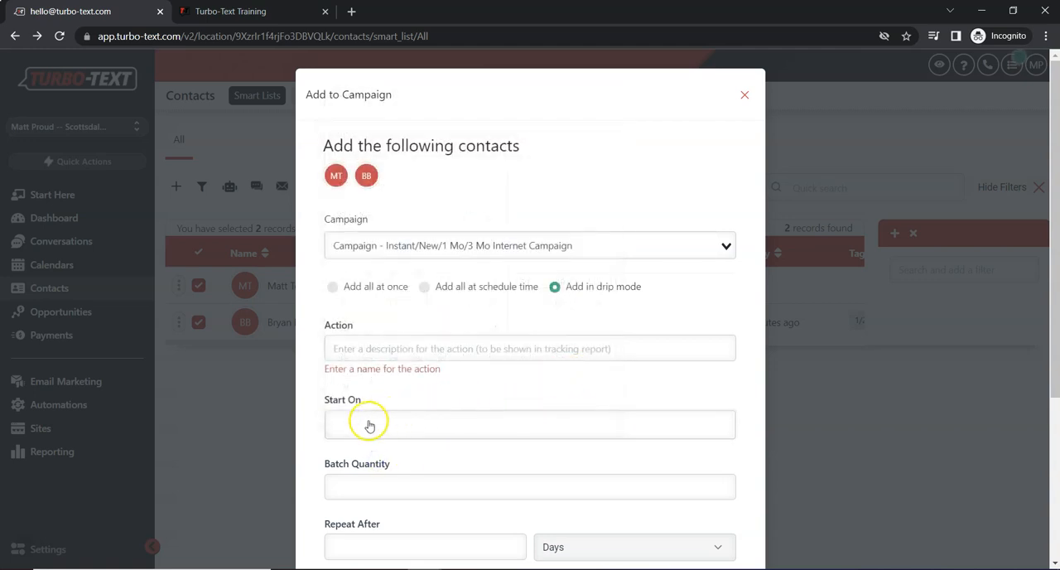
scroll(382, 469, "down", 1)
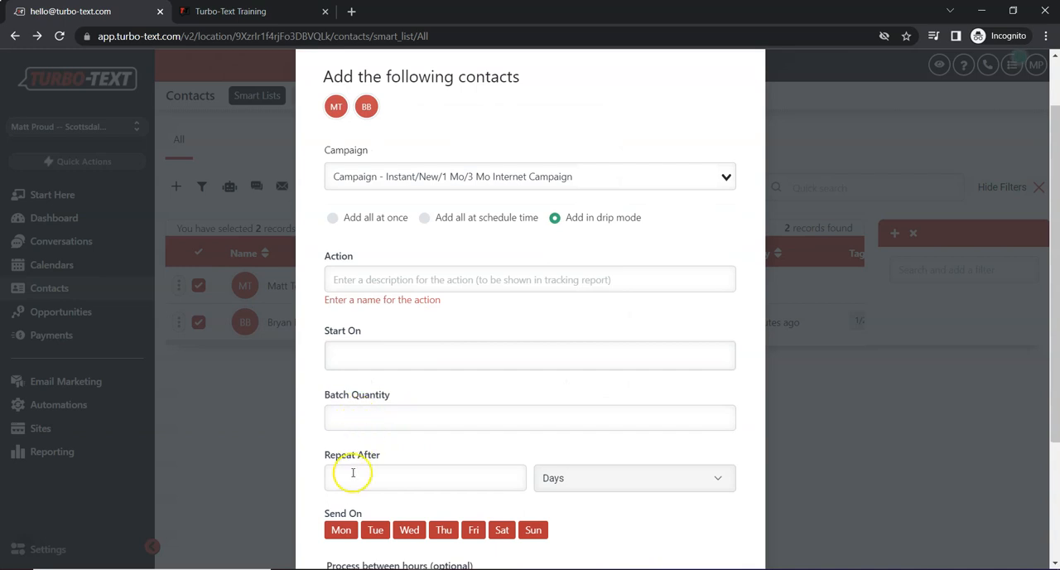
left_click(568, 478)
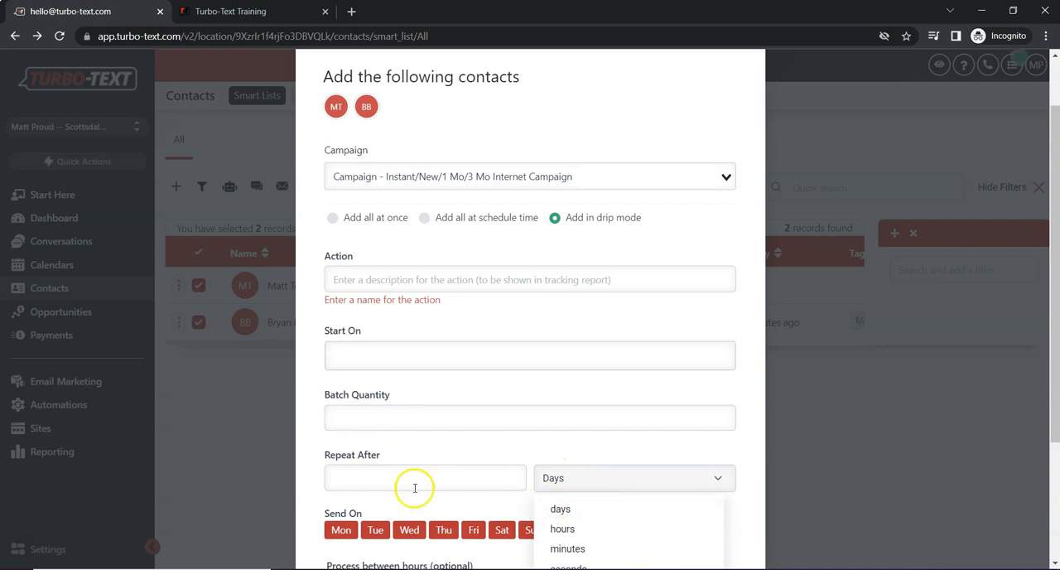
left_click(422, 452)
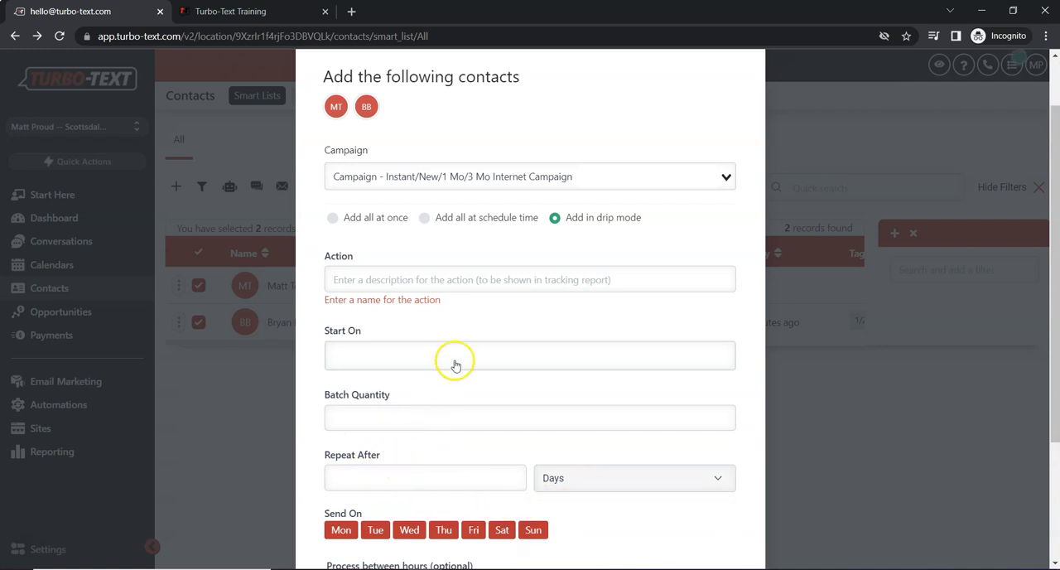
scroll(493, 306, "up", 2)
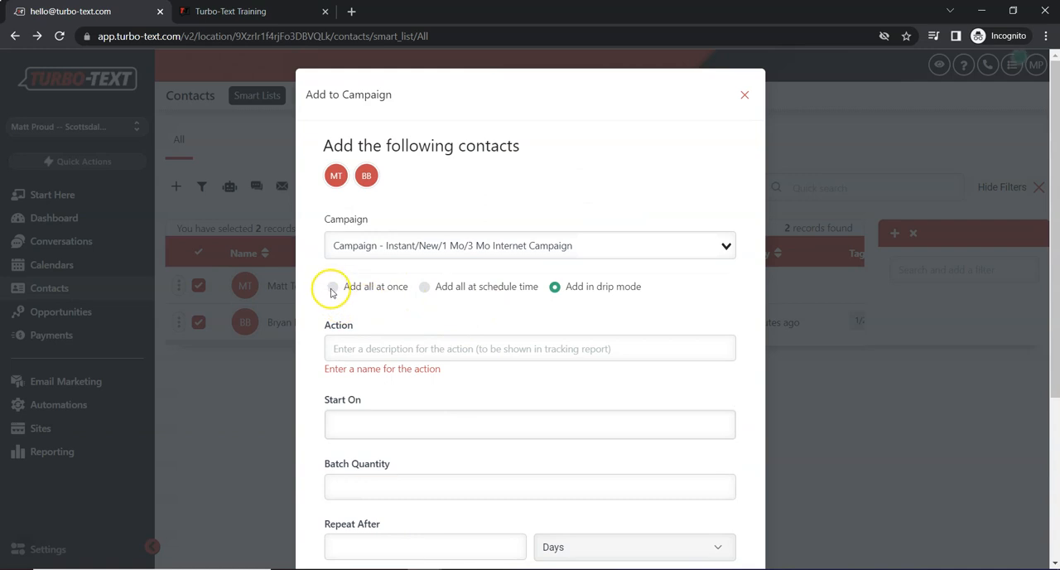
- Switch to adding all contacts at a schedule time and look at the start date calendar
left_click(425, 287)
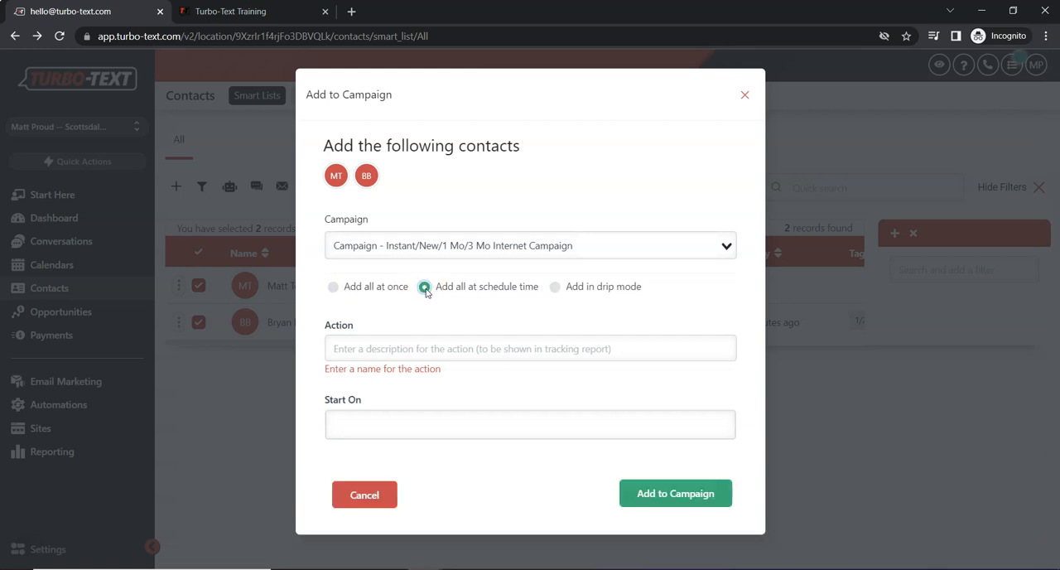
left_click(370, 423)
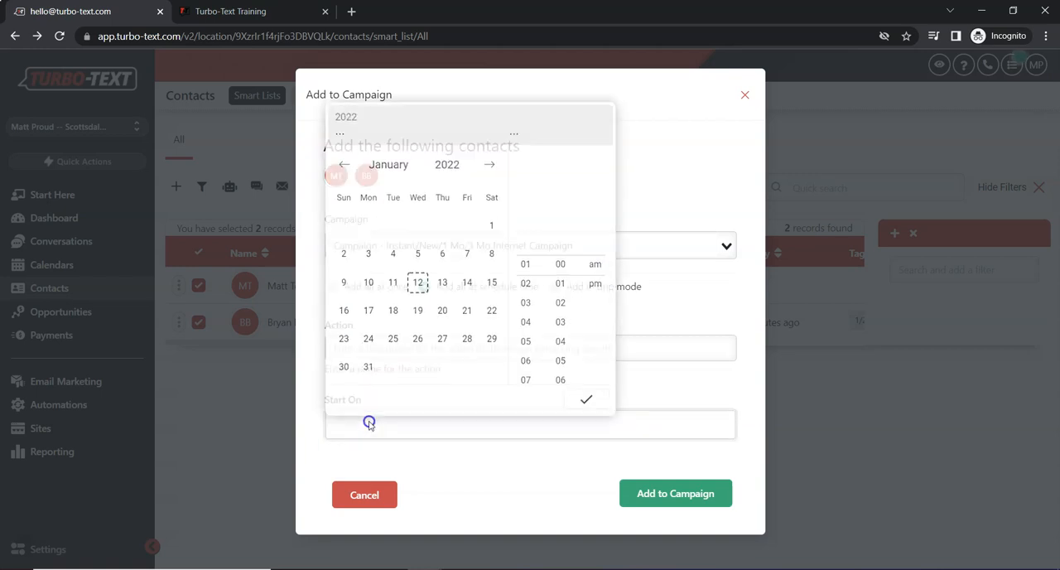
left_click(668, 134)
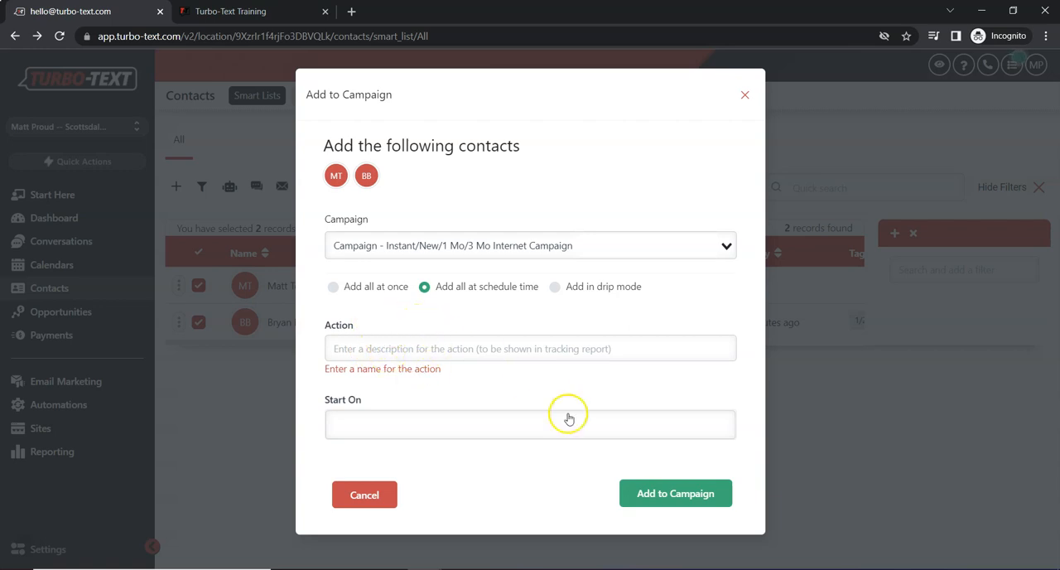
- Name the action "Example", choose to add all contacts at once, and submit them to the campaign
left_click(416, 348)
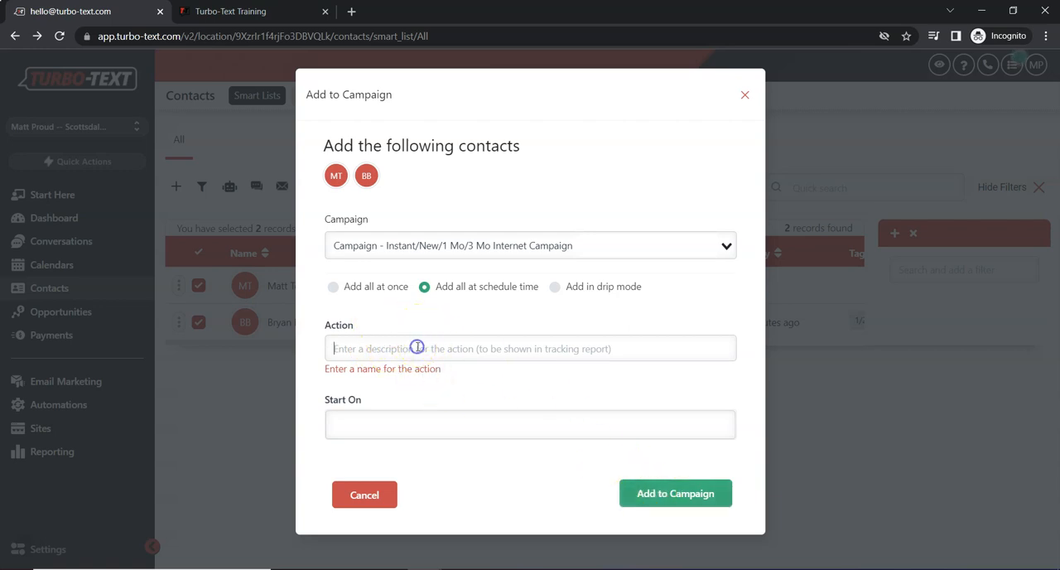
type("Example")
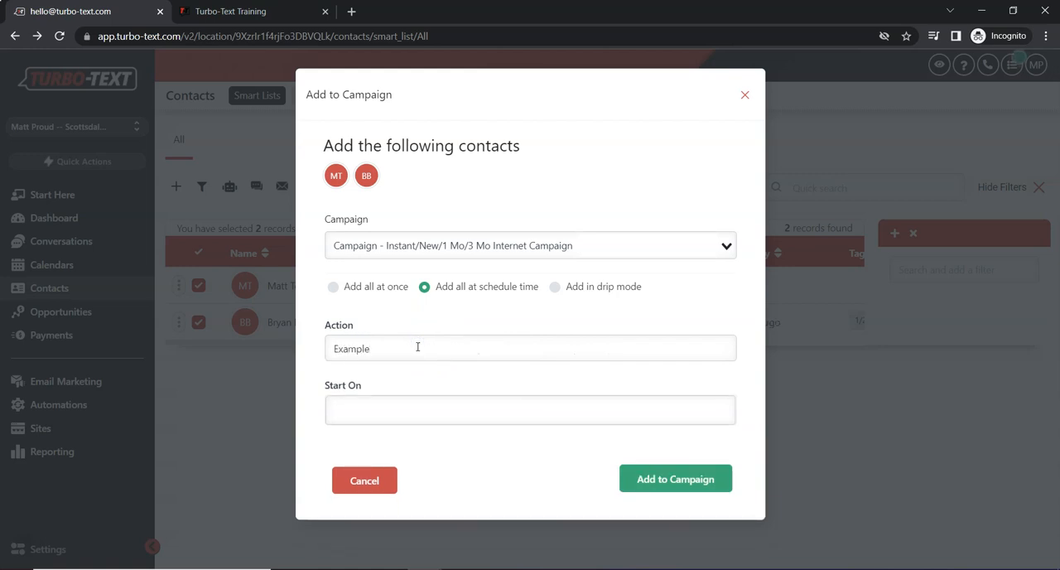
left_click(333, 286)
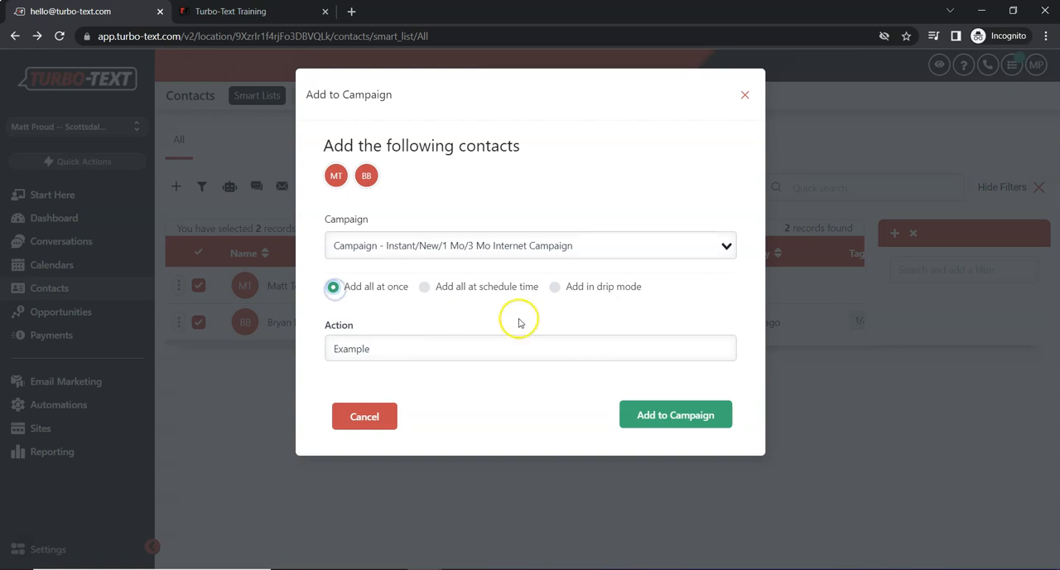
left_click(686, 419)
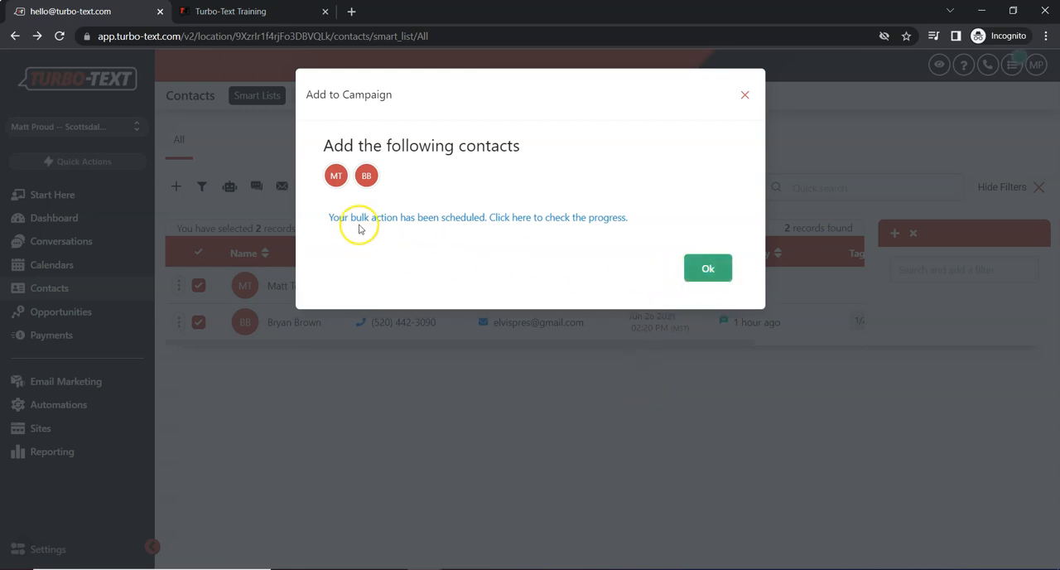
left_click(708, 269)
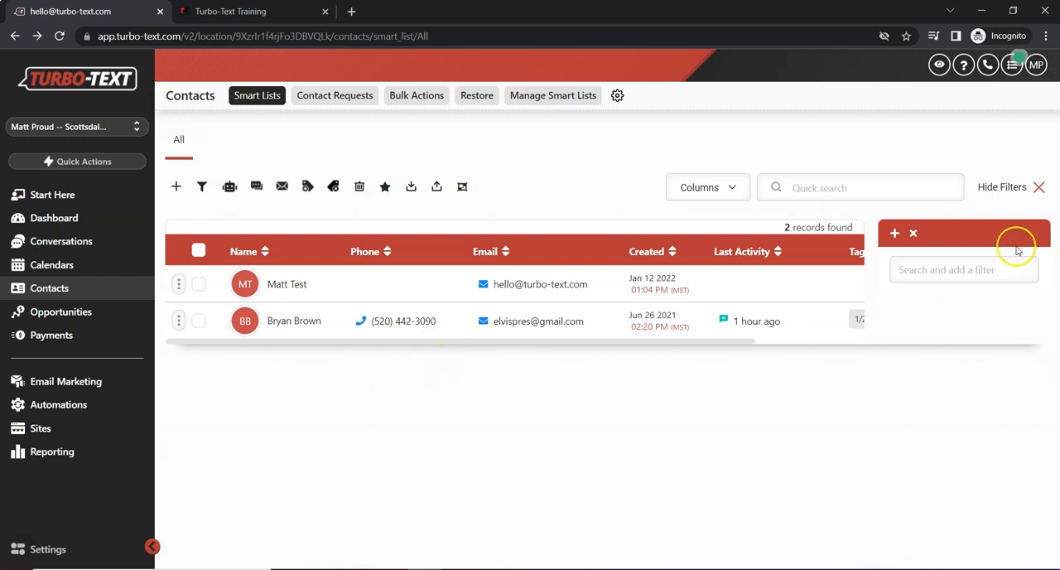
- Hide the contact filters and open the bulk actions list to check the campaign action's progress
left_click(1038, 190)
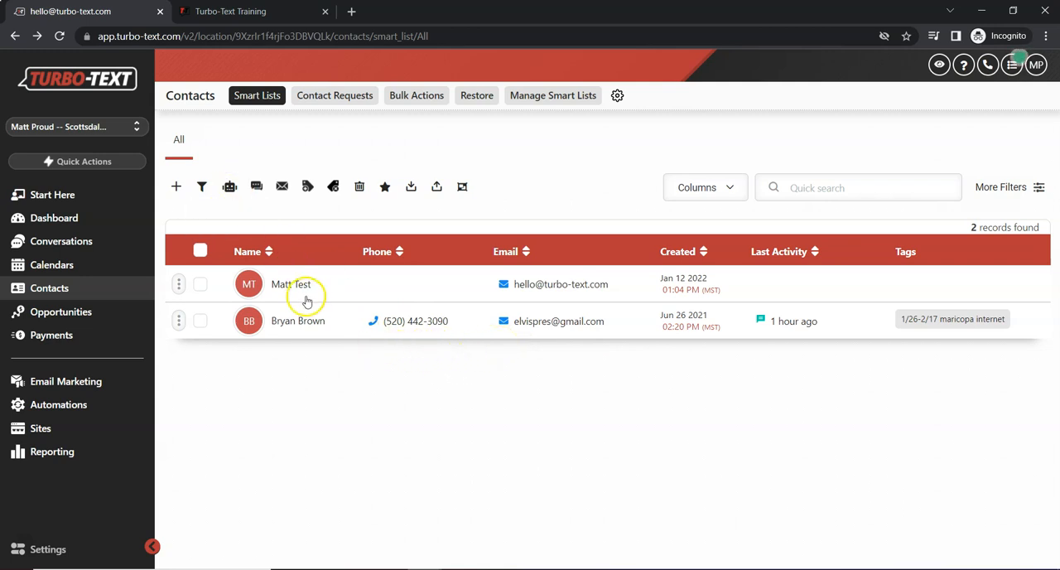
left_click(419, 101)
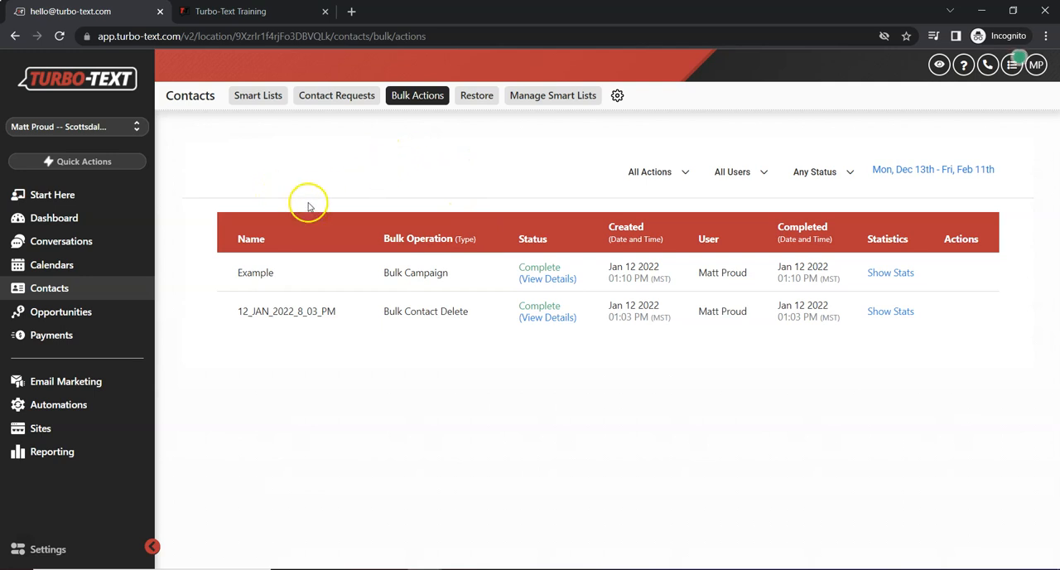
- Open the Conversations page
left_click(86, 250)
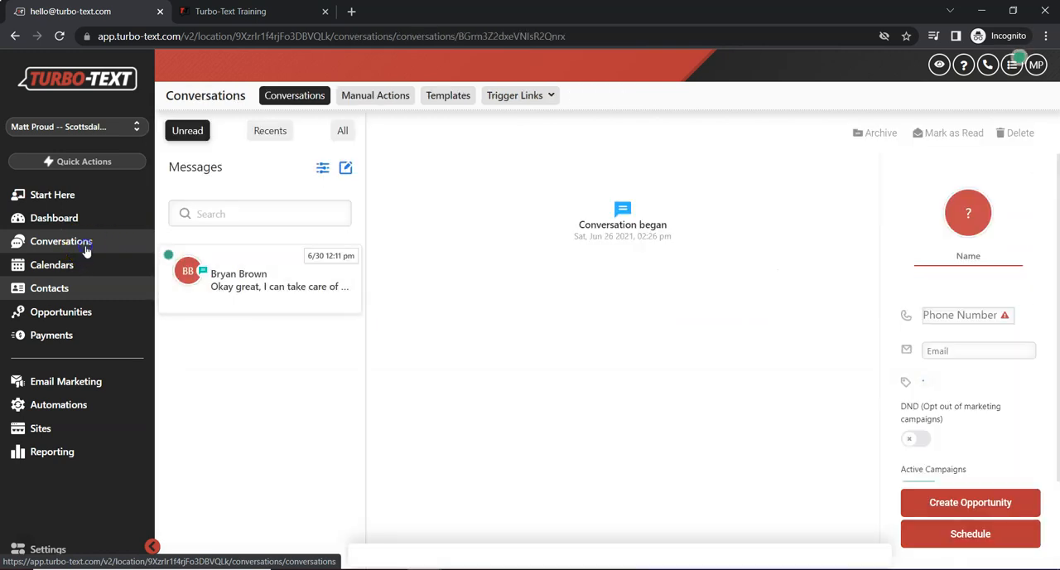